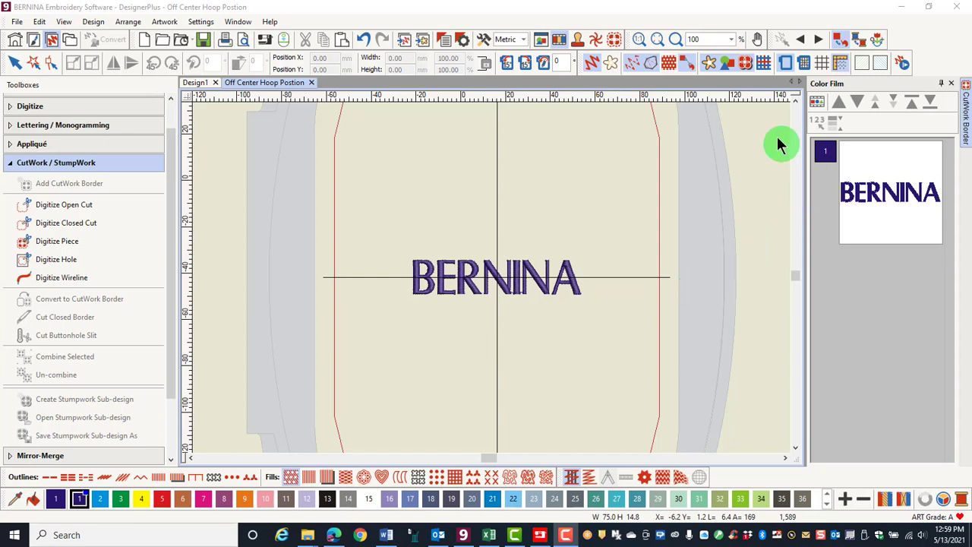
Set the hoop position to Manual and display the hoop template grid.
left_click(787, 64)
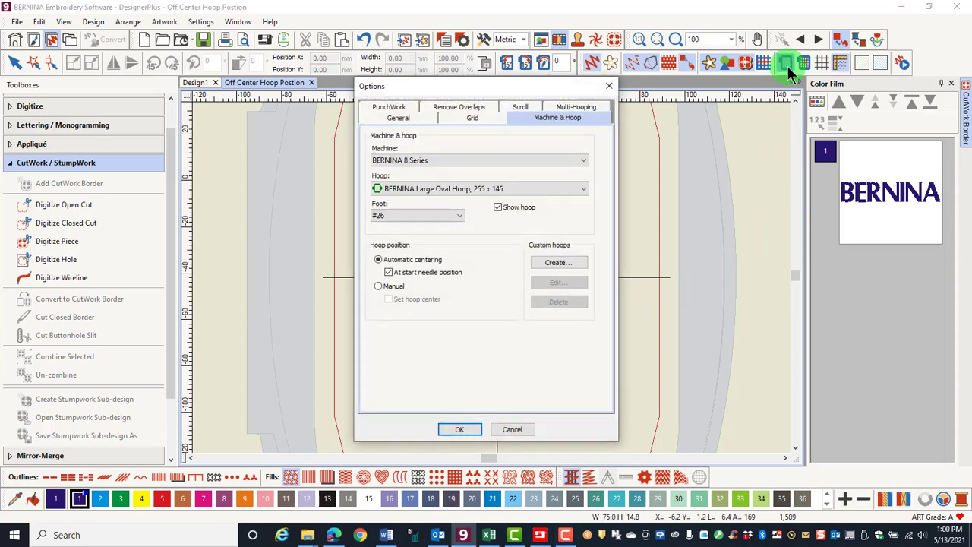
left_click(379, 286)
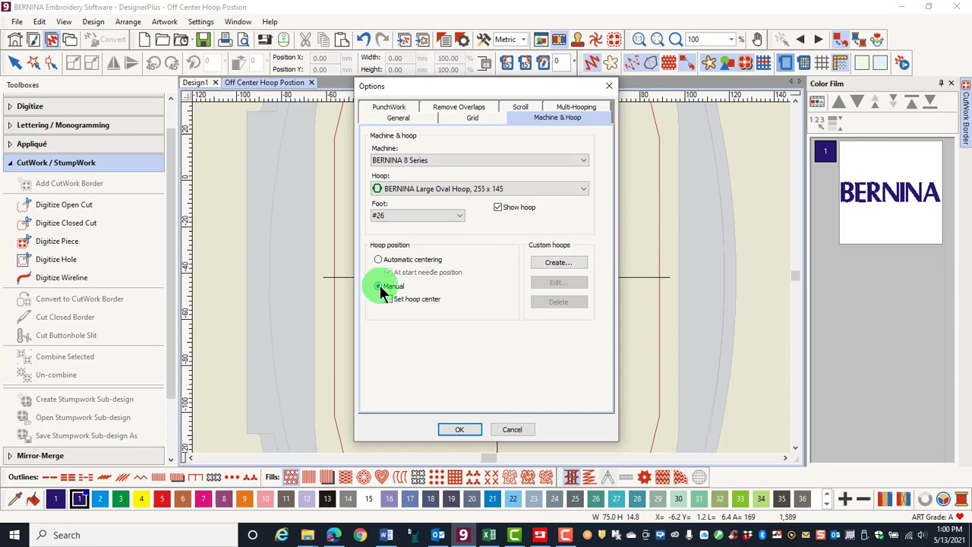
left_click(459, 430)
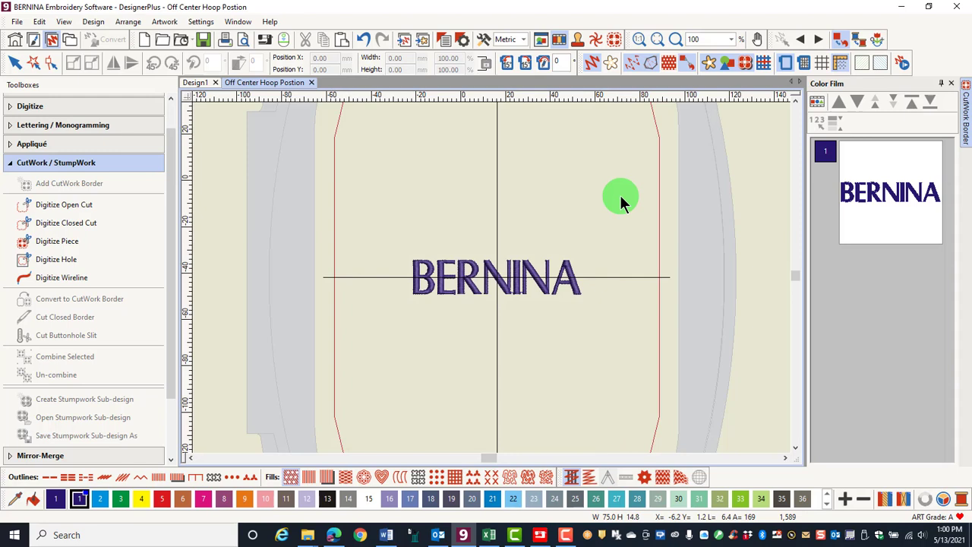
left_click(806, 63)
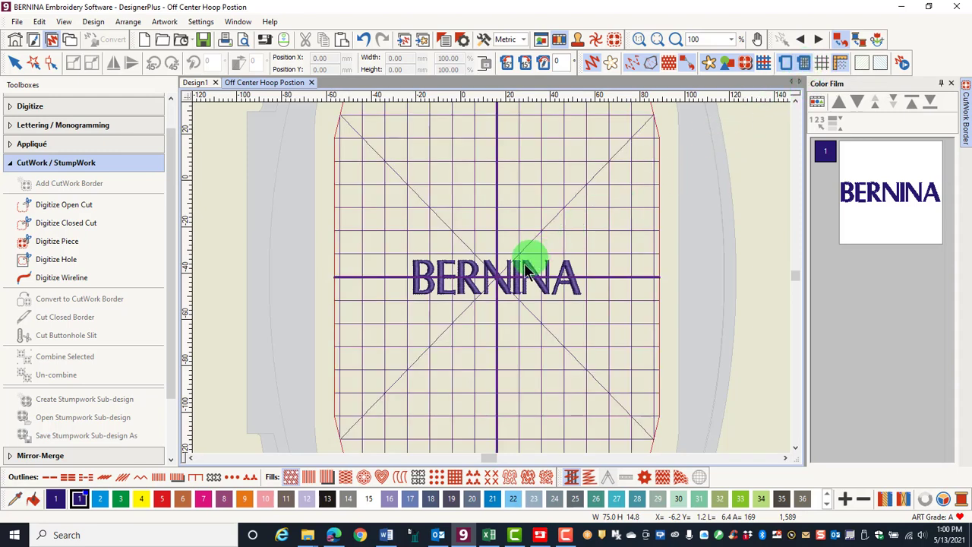
Move the BERNINA lettering down to Y position -48.93 mm so its upper edge meets the hoop's horizontal center line.
left_click(506, 283)
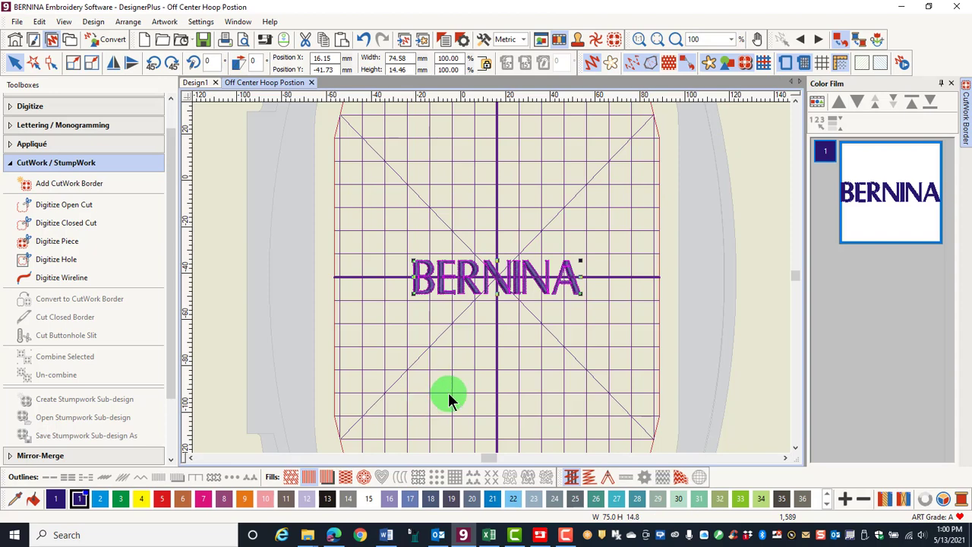
key("Up")
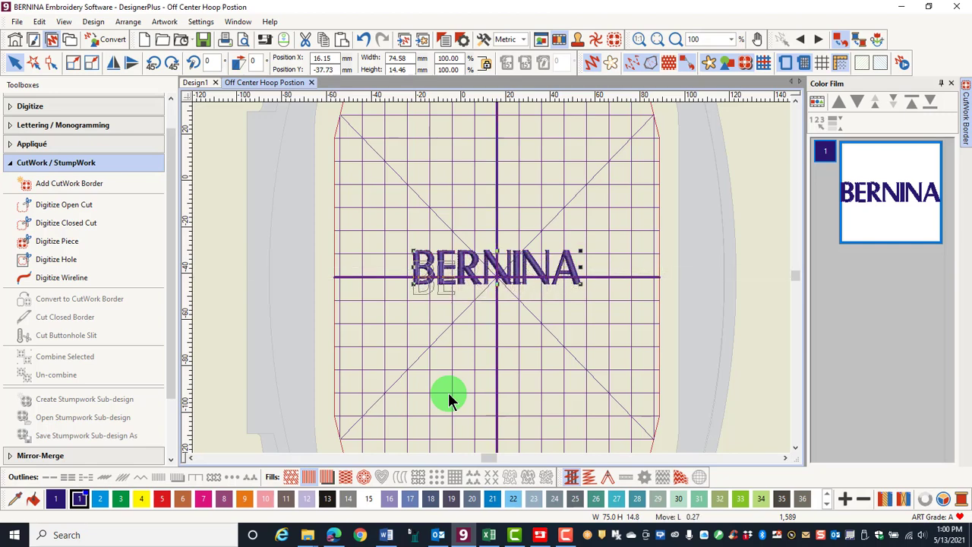
key("Down")
key("Down")
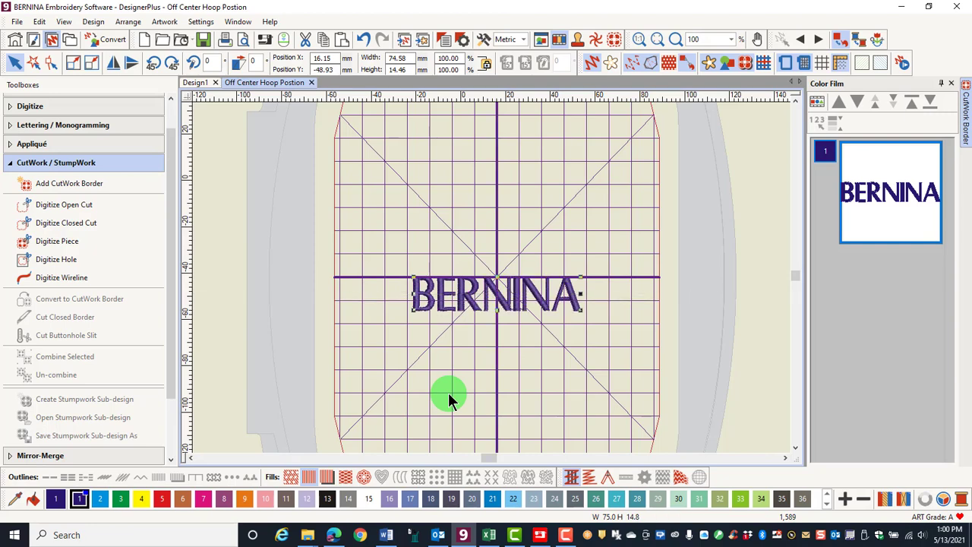
Set the automatic start and end needle positions to the top center of the design.
scroll(527, 278, "up", 2)
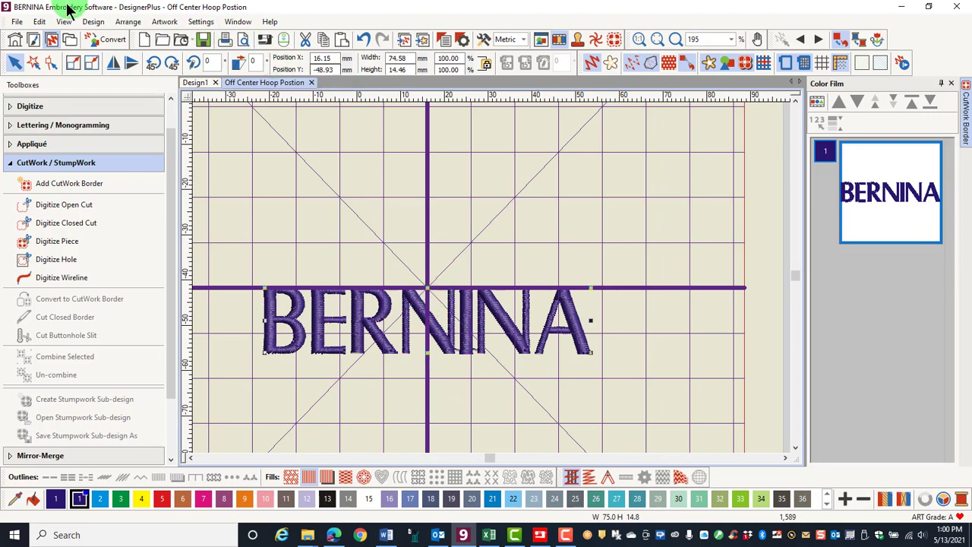
left_click(92, 21)
left_click(117, 63)
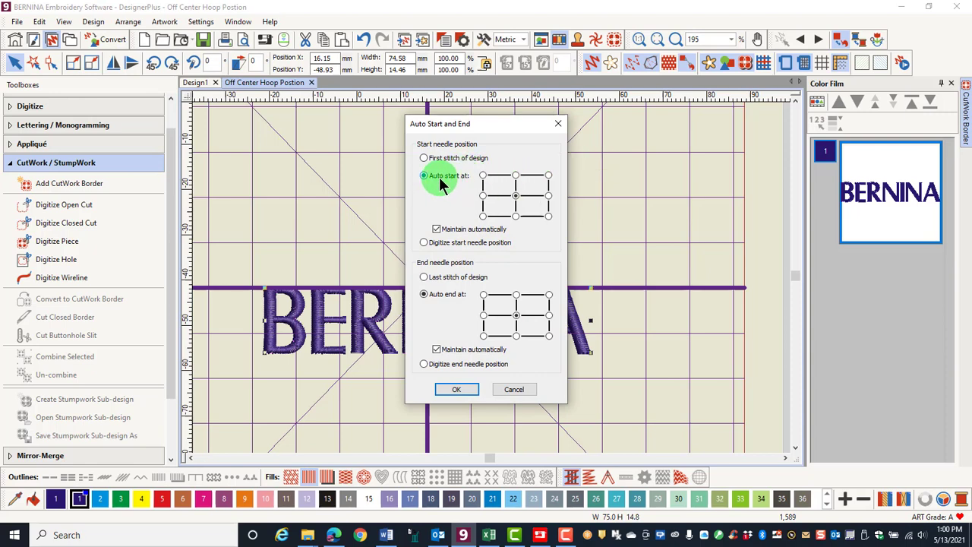
left_click(516, 175)
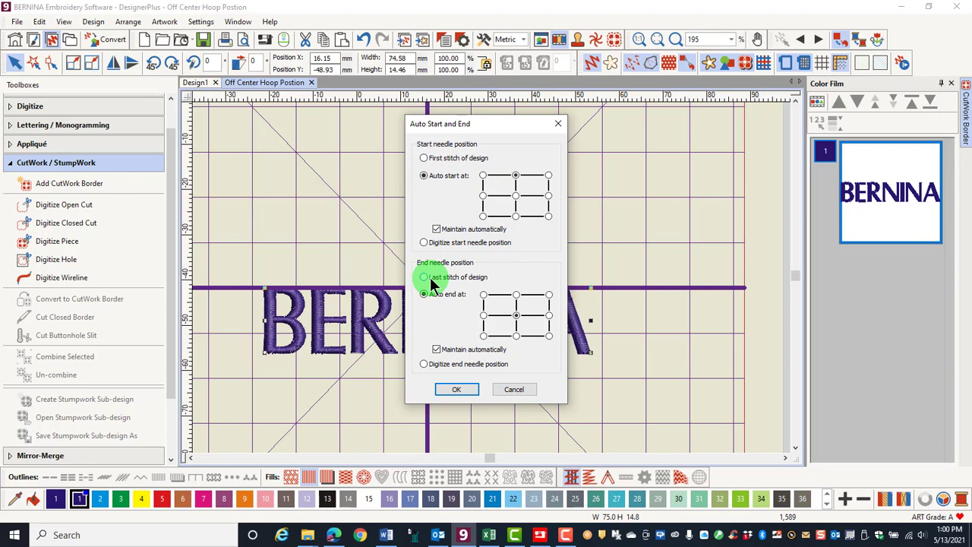
left_click(516, 296)
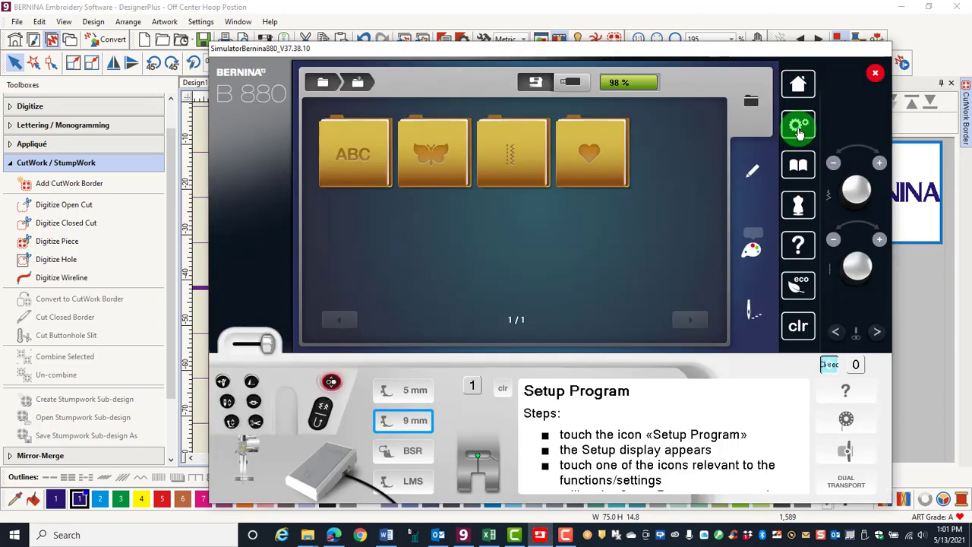
In the B 880 simulator, switch on restoring the saved motif position in the embroidery settings and pick a design from the USB stick.
left_click(798, 129)
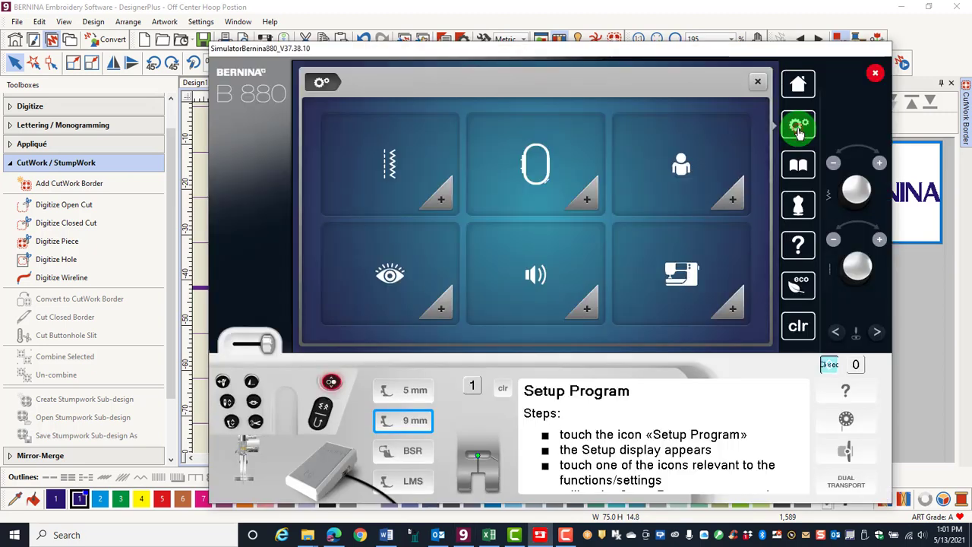
left_click(538, 175)
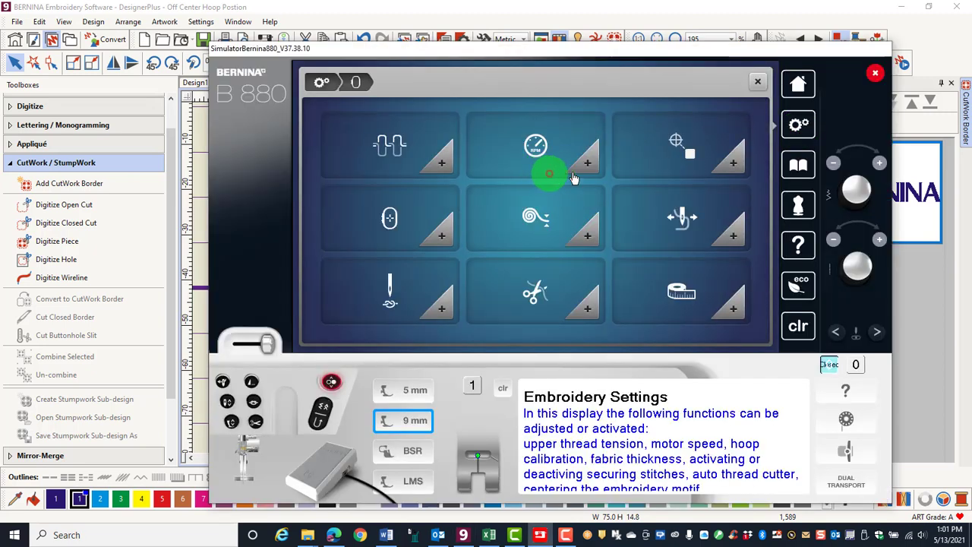
left_click(674, 151)
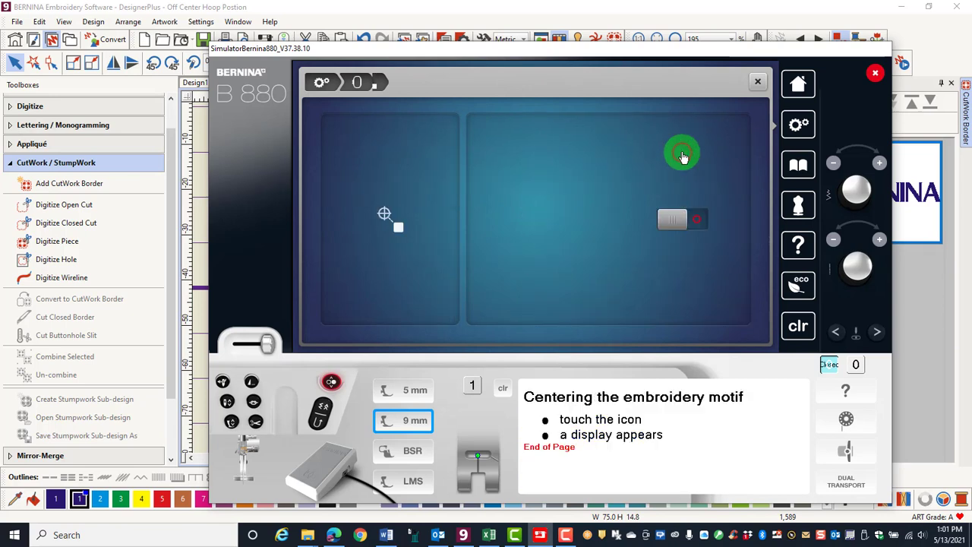
left_click(674, 222)
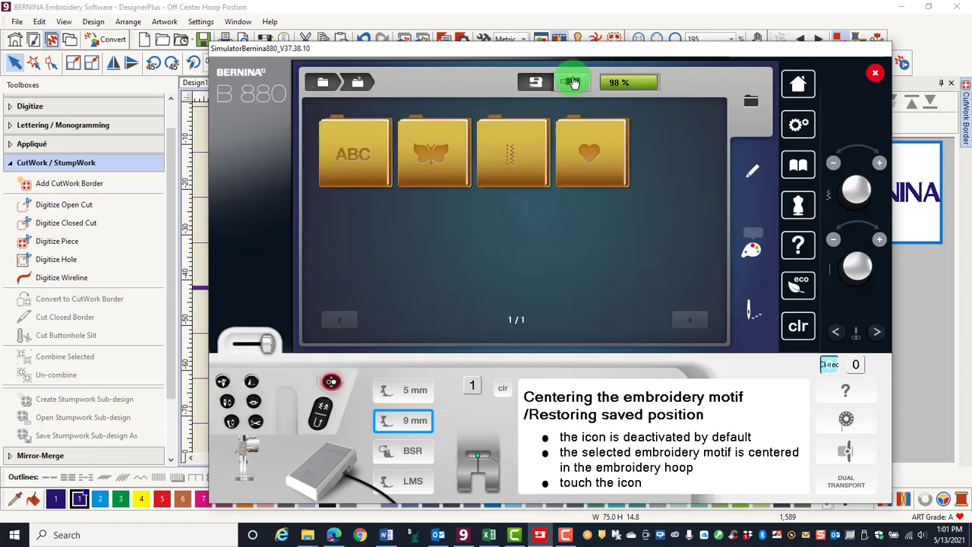
left_click(571, 82)
left_click(593, 228)
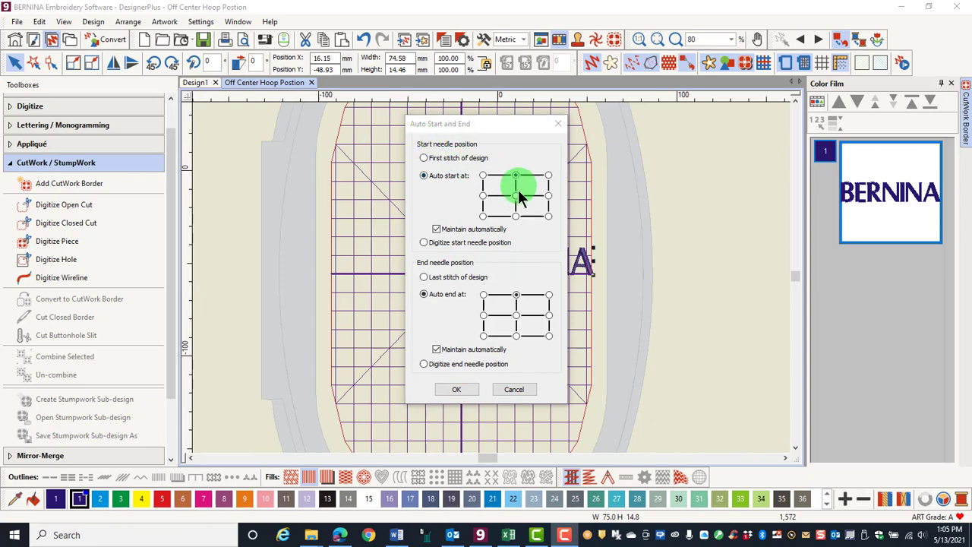
In the BERNINA Embroidery Software, set both the automatic start and end needle positions to the design's center.
left_click(516, 196)
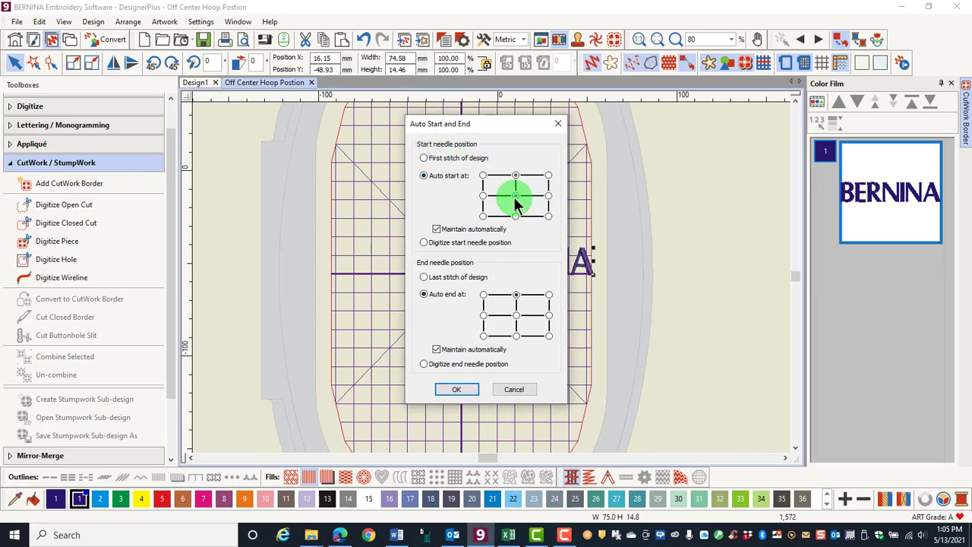
left_click(517, 316)
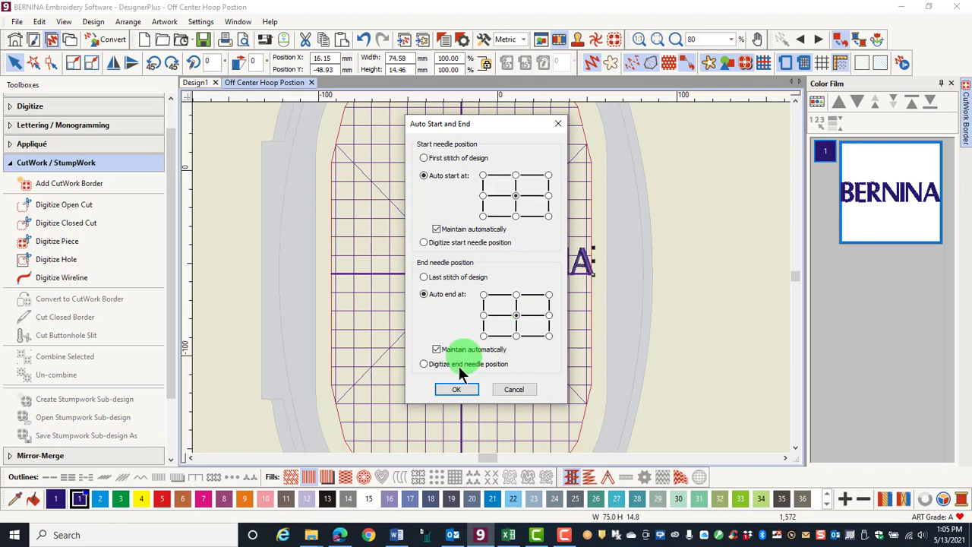
left_click(456, 391)
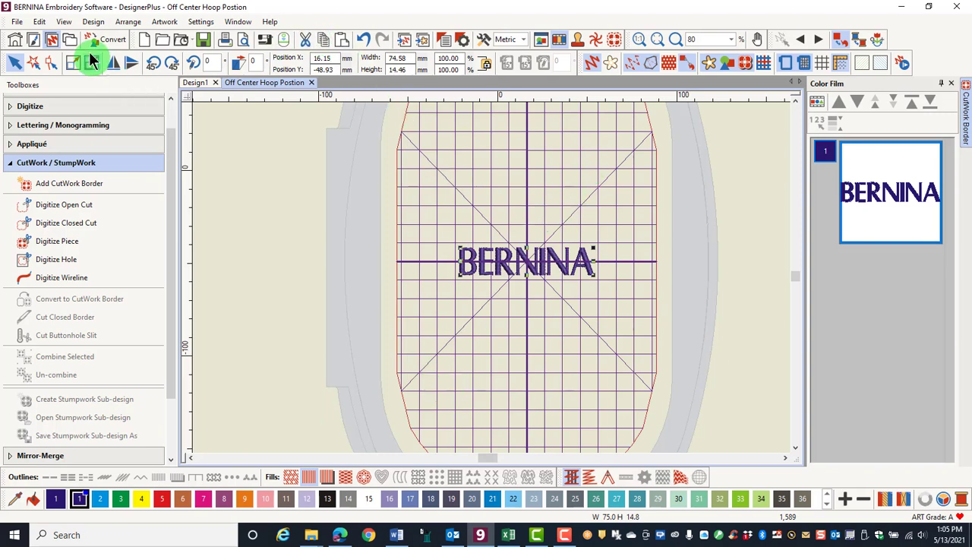
Set the start needle position to the first stitch of the design and the end needle position to the last stitch.
left_click(92, 23)
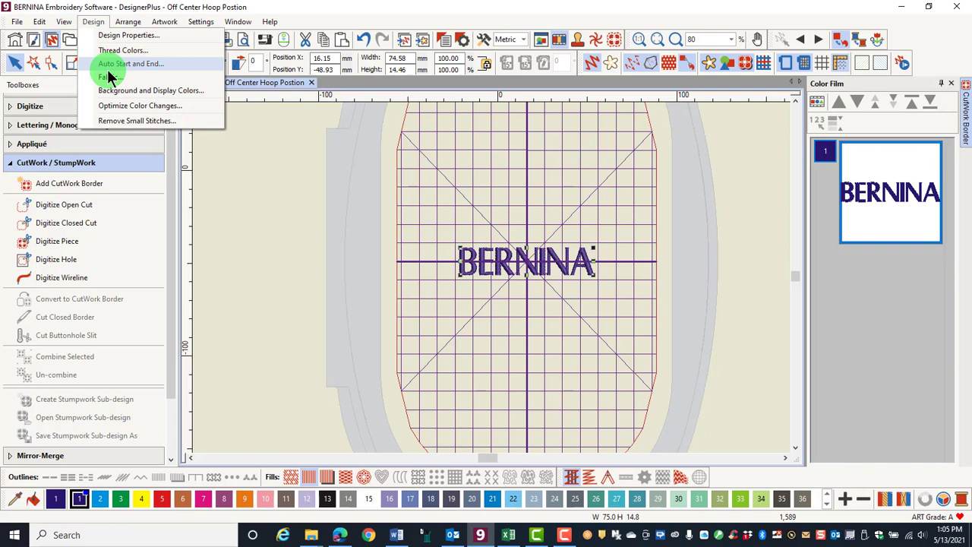
left_click(114, 64)
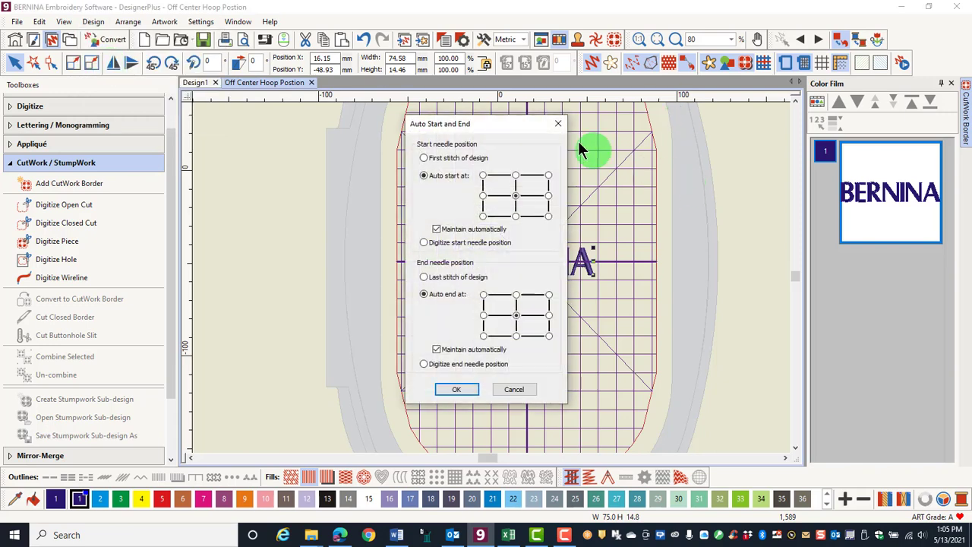
left_click(425, 160)
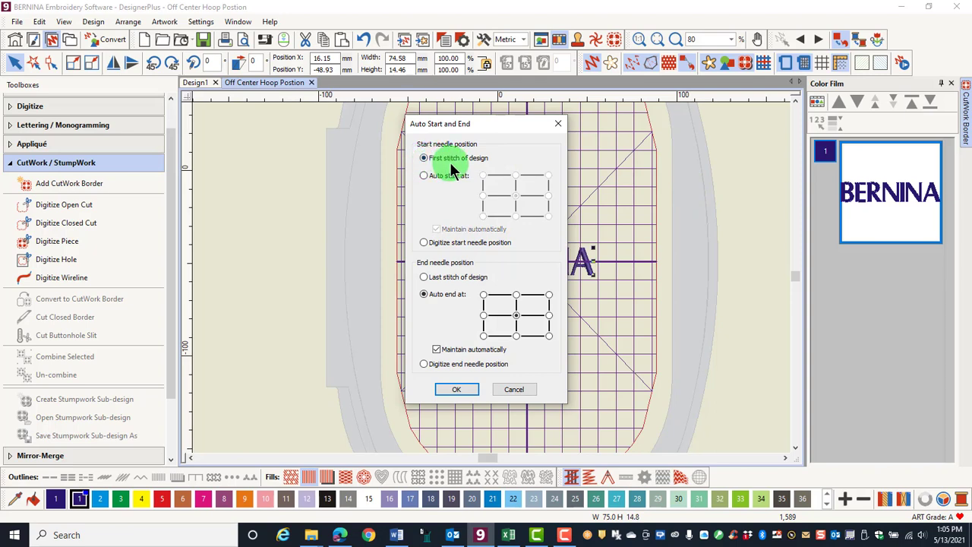
left_click(424, 278)
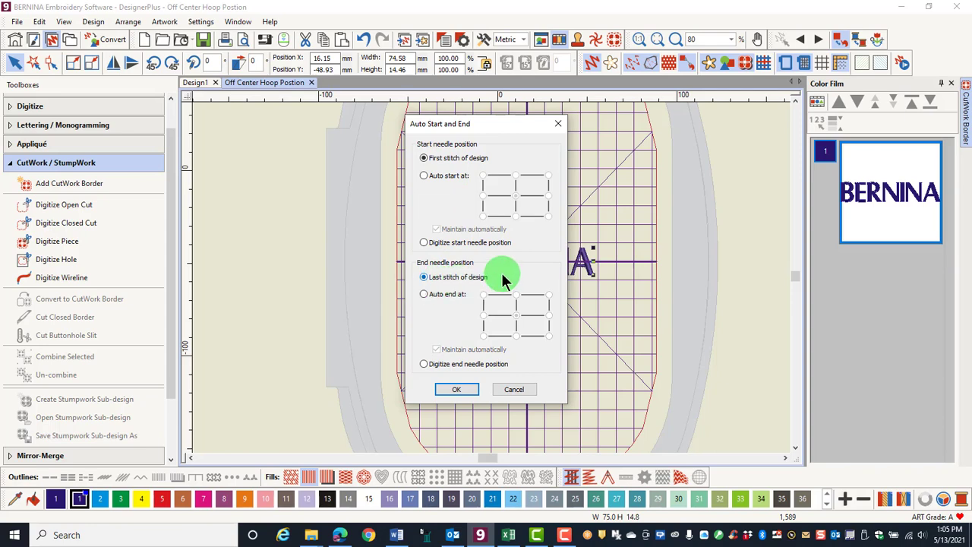
left_click(457, 389)
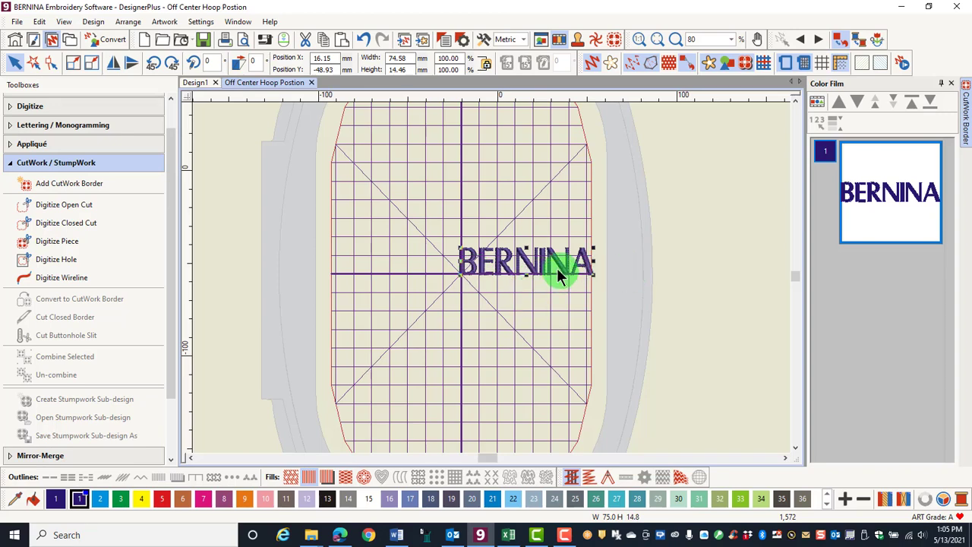
Turn off the start needle position option for the hoop's automatic centering.
right_click(788, 60)
left_click(405, 275)
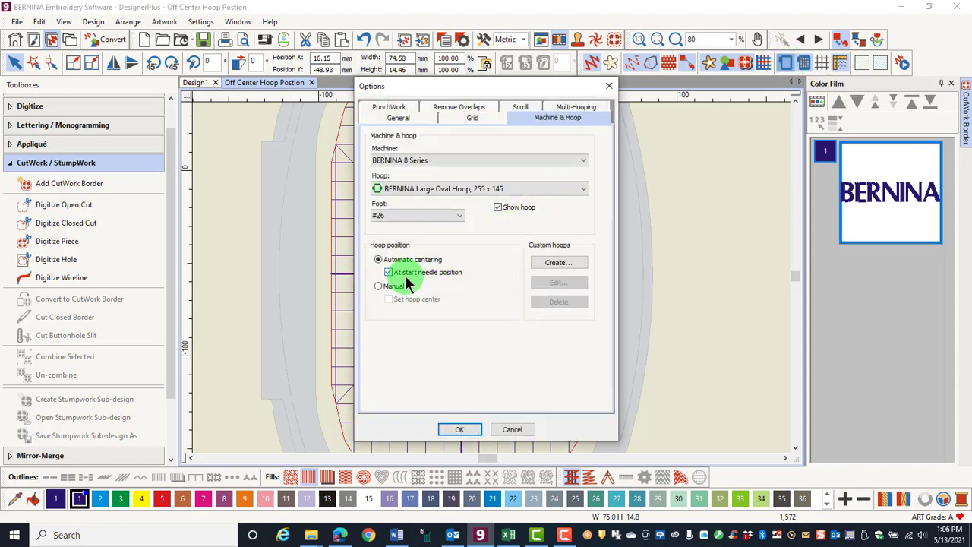
left_click(461, 430)
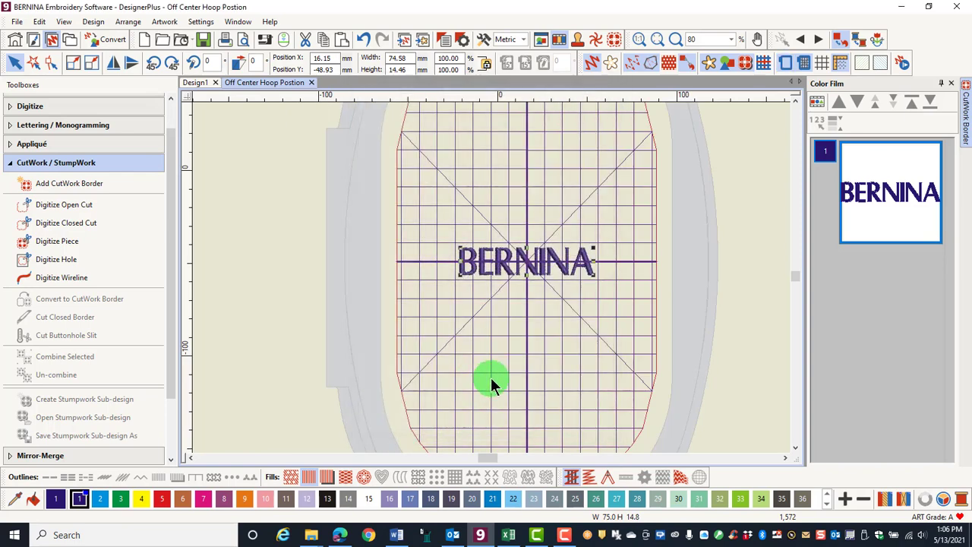